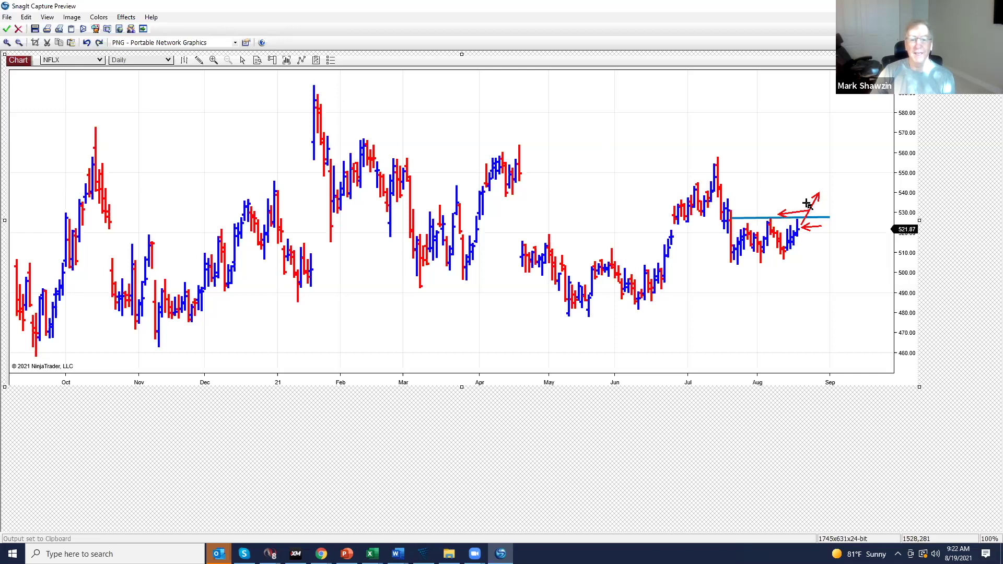
# Undo all the red arrows, leaving only the blue horizontal line at recent highs.
pyautogui.doubleClick(88, 42)
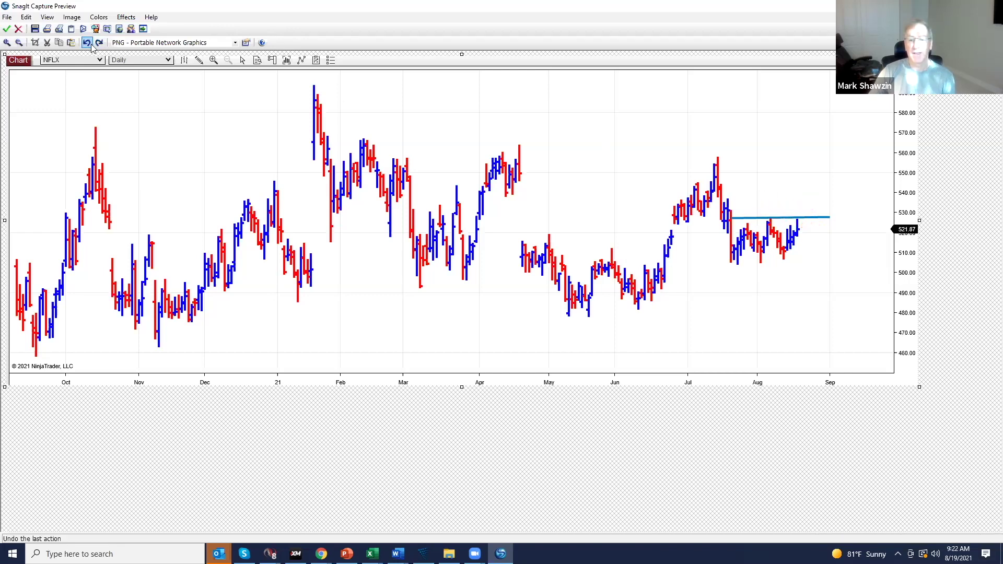